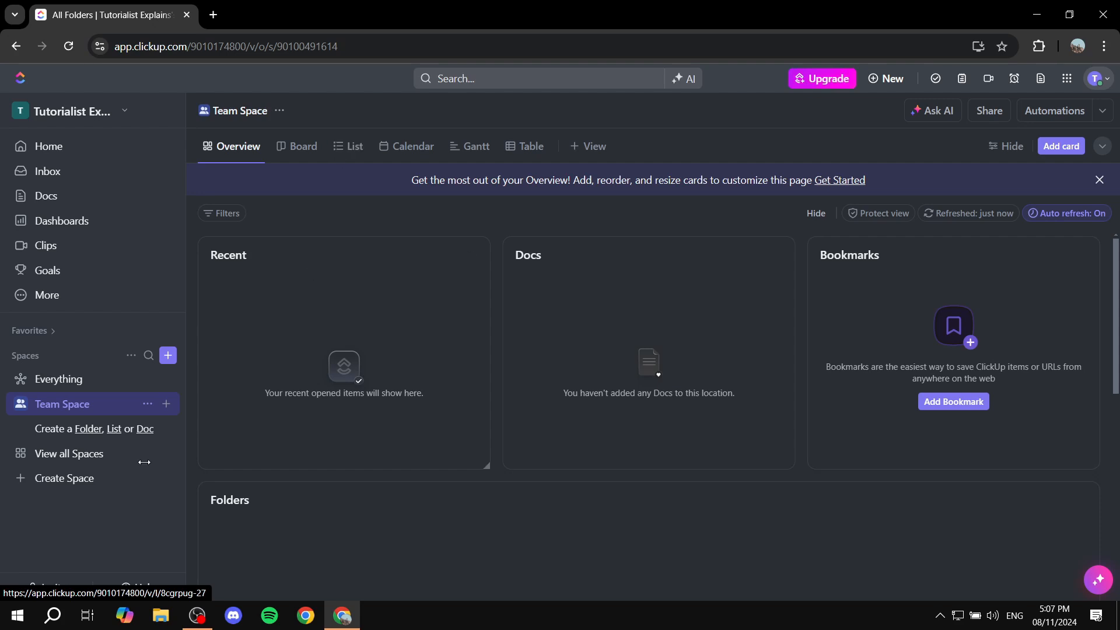
# Create a space named Testing Space with Board enabled as a required default view.
pyautogui.click(63, 478)
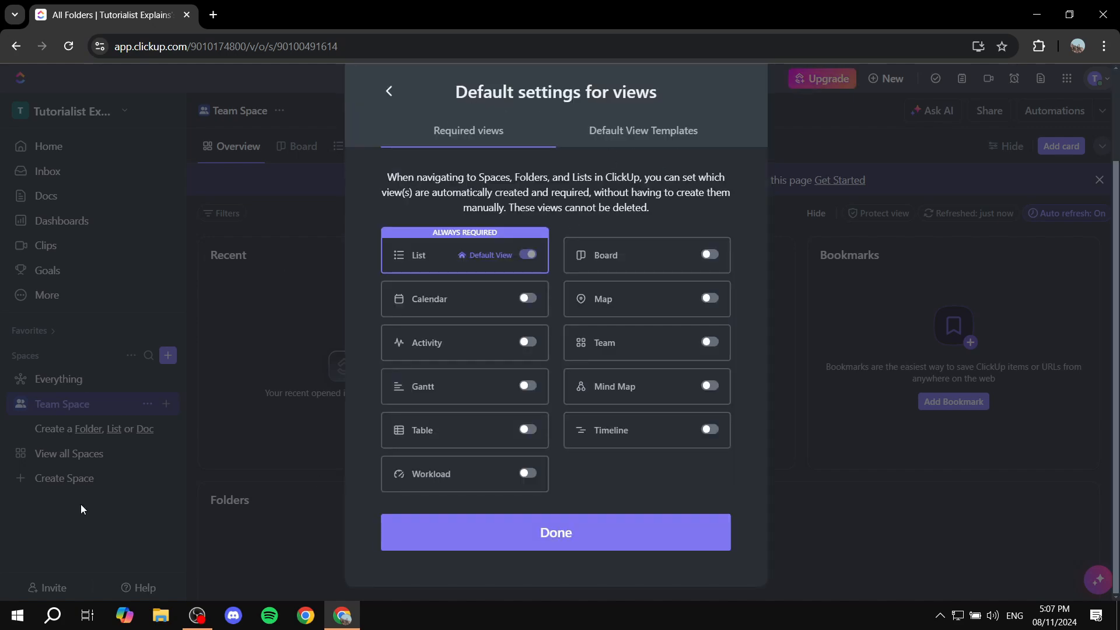
pyautogui.click(709, 257)
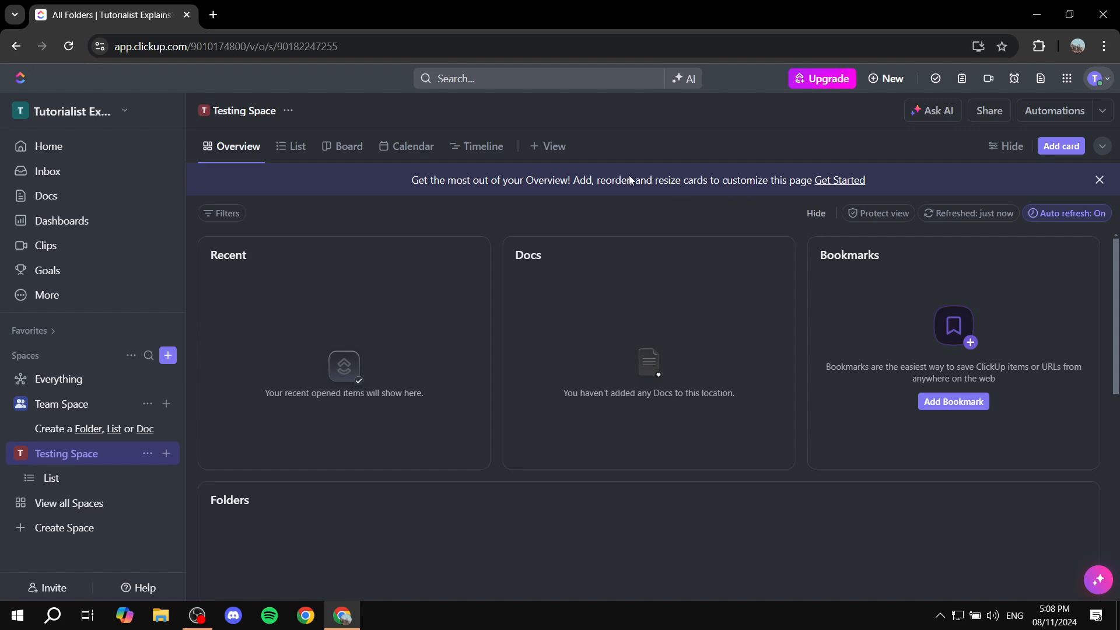
# Look over the view types that can be added to Testing Space.
pyautogui.click(548, 145)
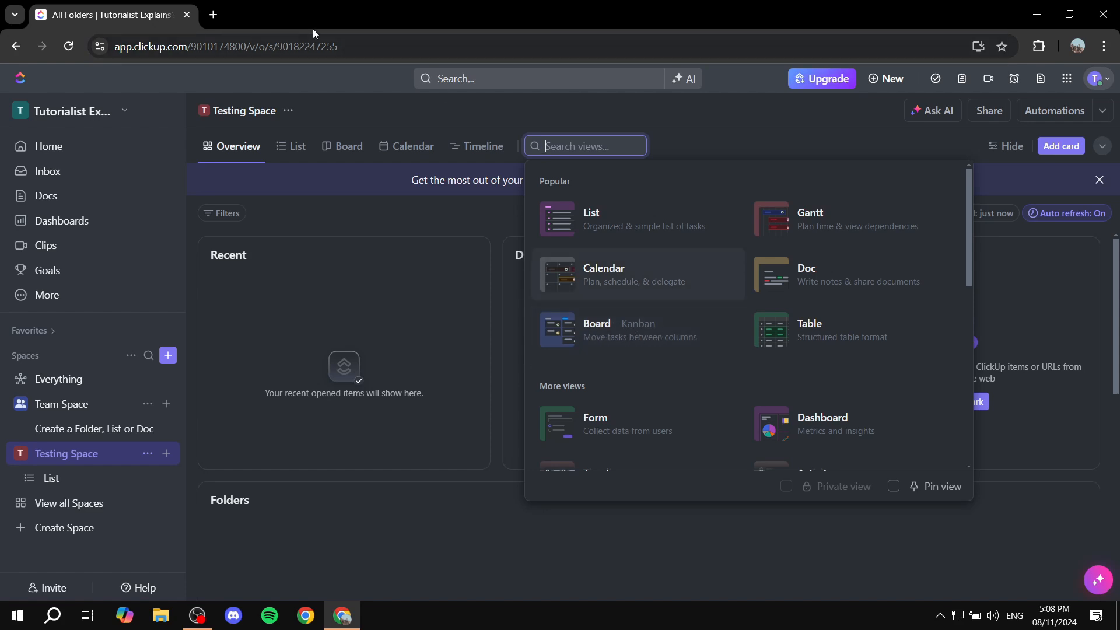
pyautogui.click(687, 135)
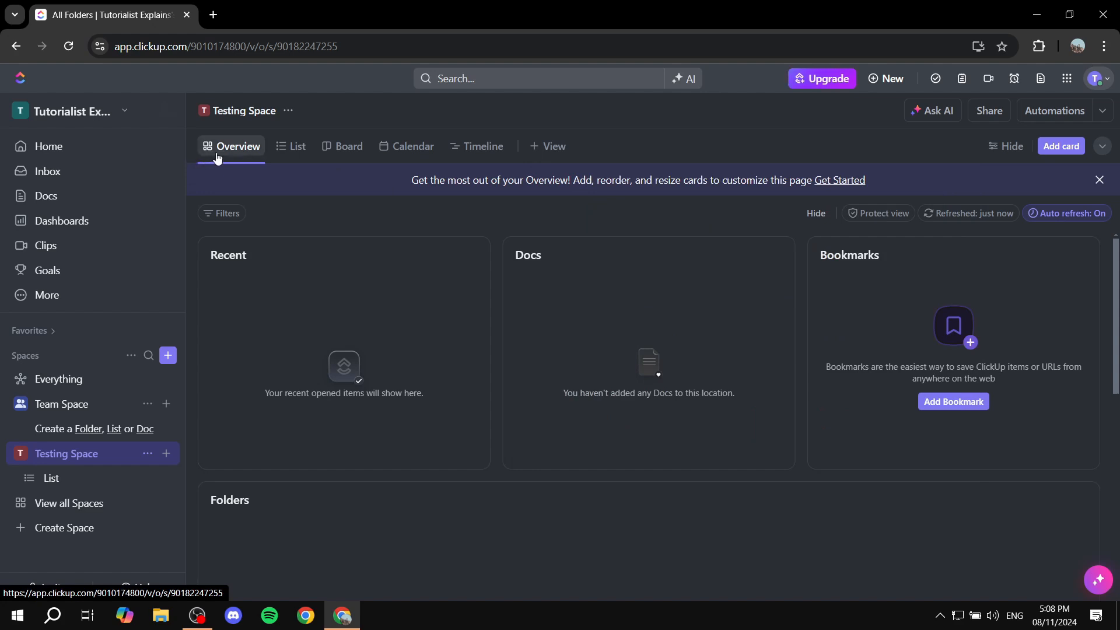
# In Testing Space's Board view, start a To Do task named "Task #1" and assign it to yourself.
pyautogui.click(350, 147)
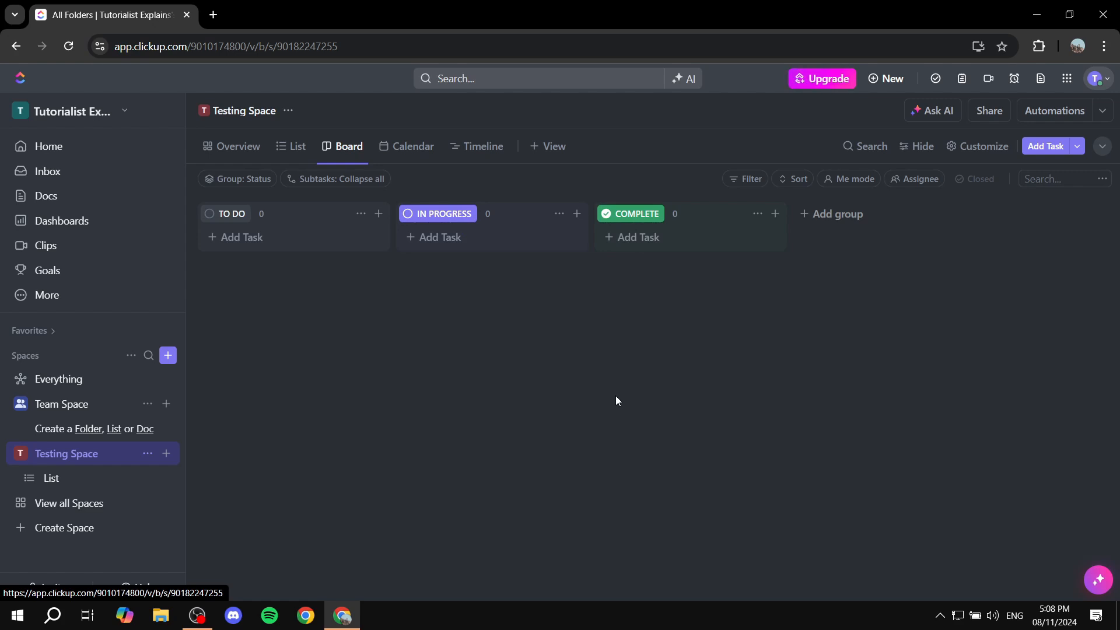
pyautogui.click(256, 238)
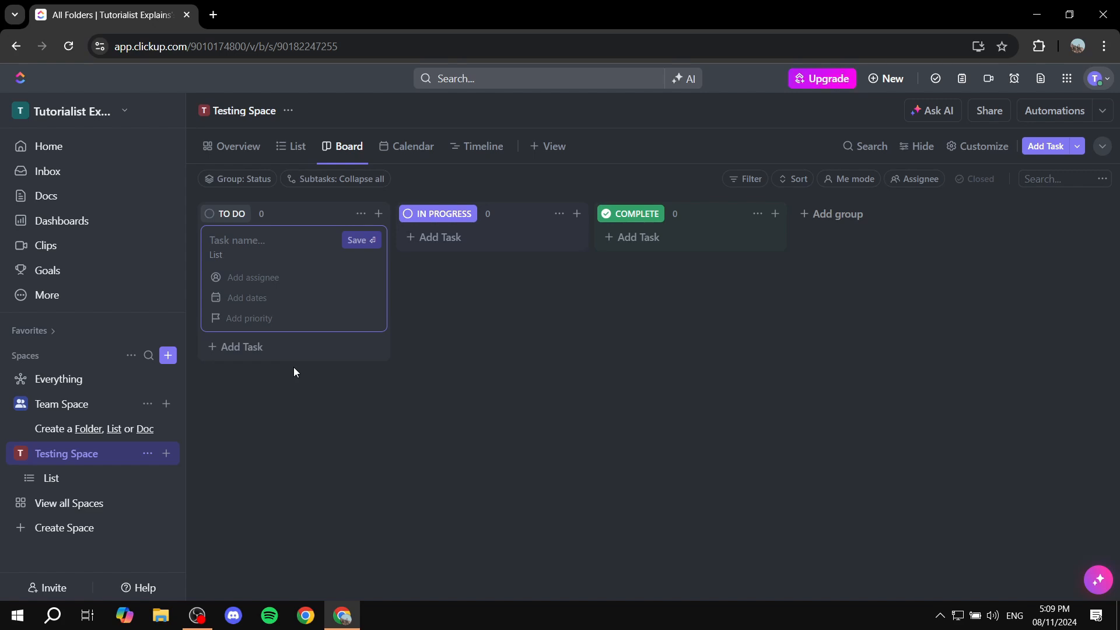
pyautogui.write('Task #')
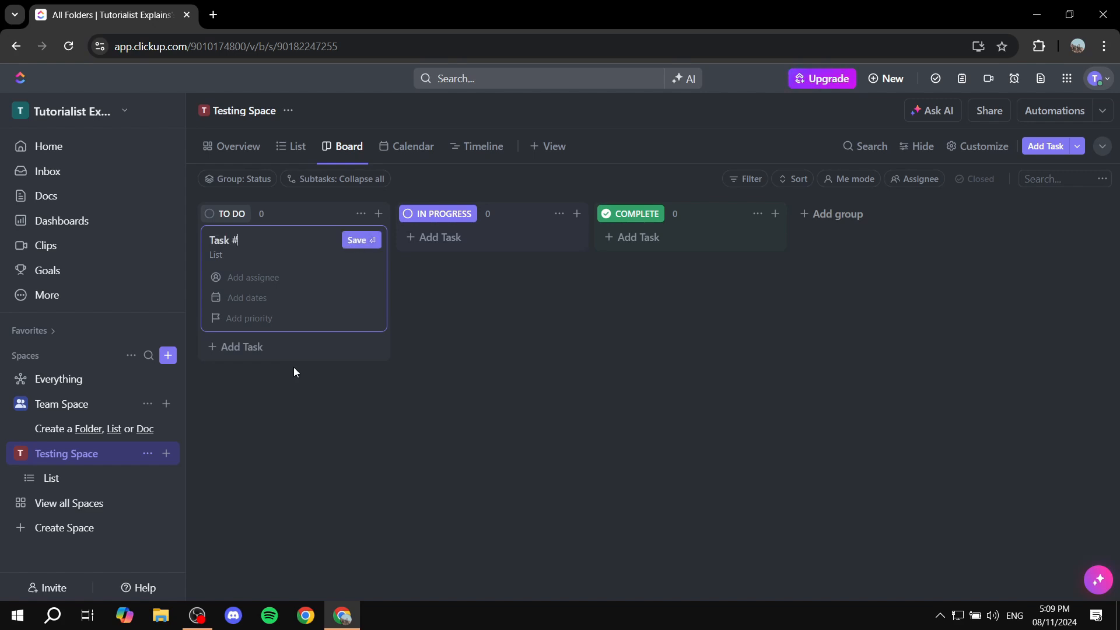
pyautogui.write('1')
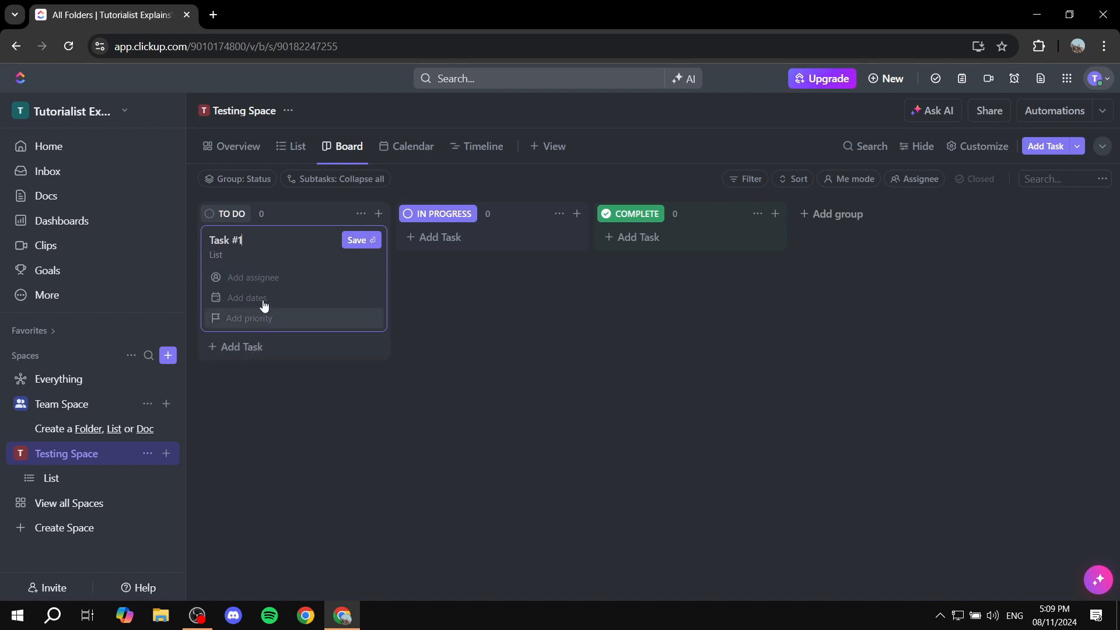
pyautogui.click(278, 277)
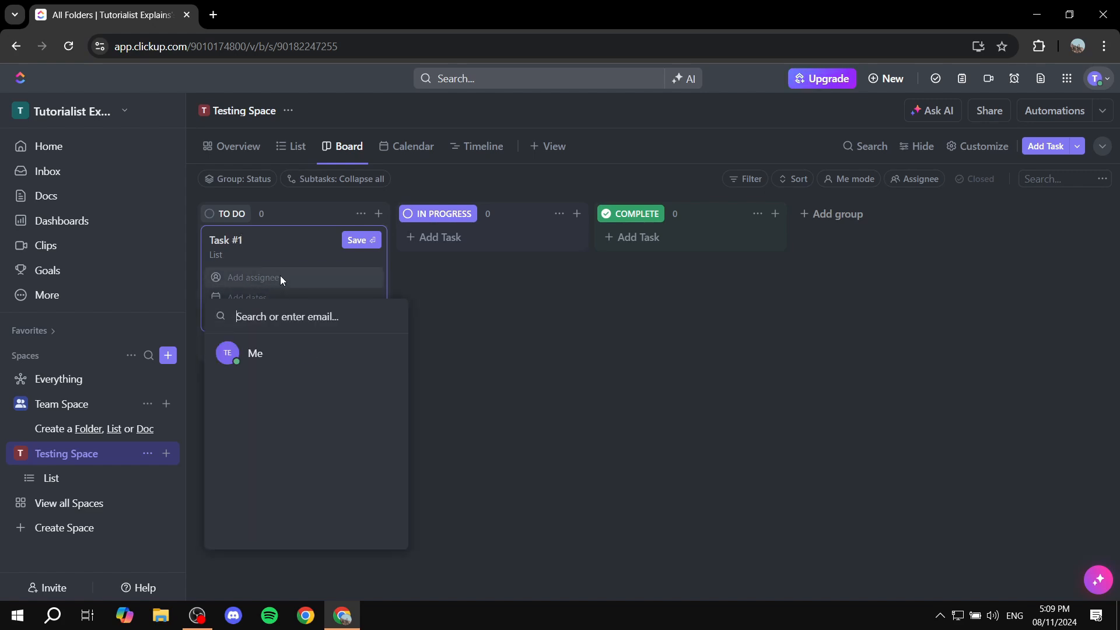
pyautogui.click(284, 350)
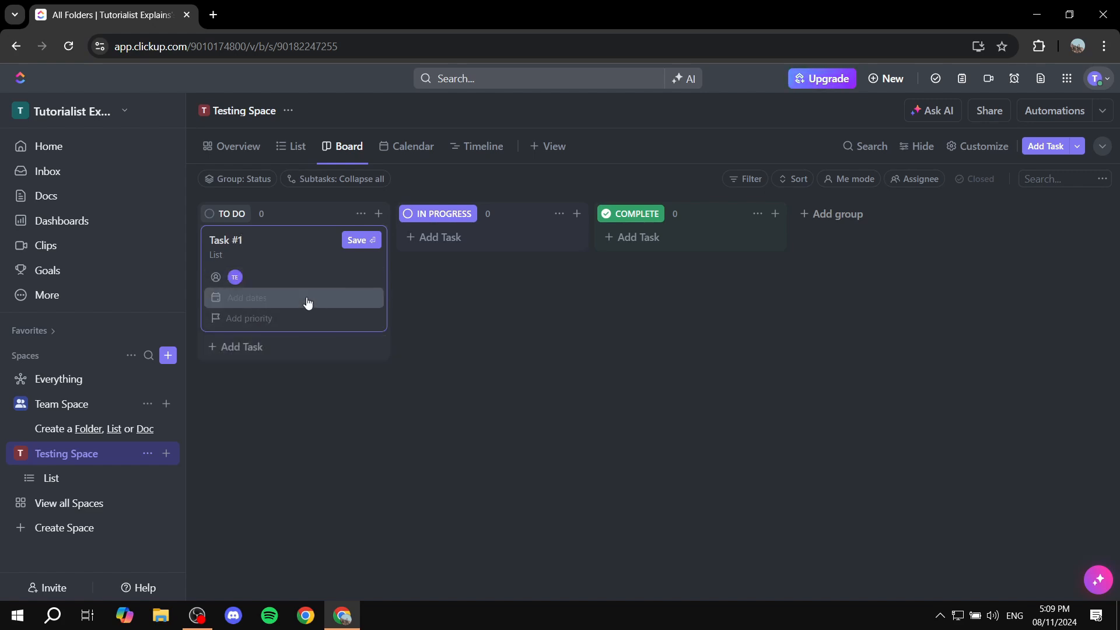
# Give Task #1 a due date of 11/15/24 and Normal priority, and save the task.
pyautogui.click(307, 300)
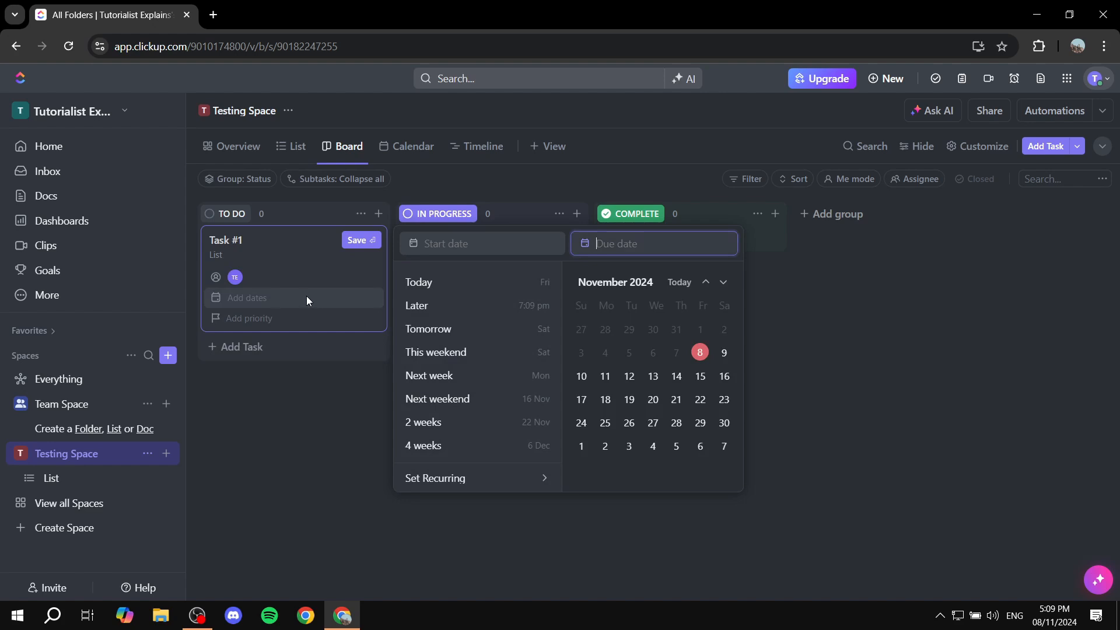
pyautogui.click(702, 379)
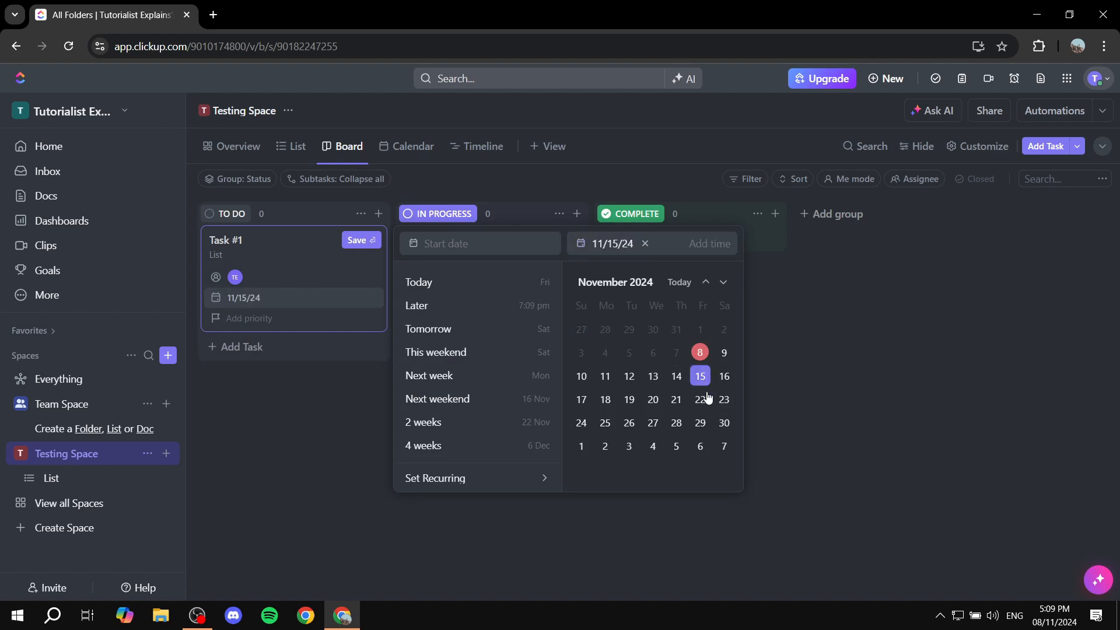
pyautogui.click(281, 321)
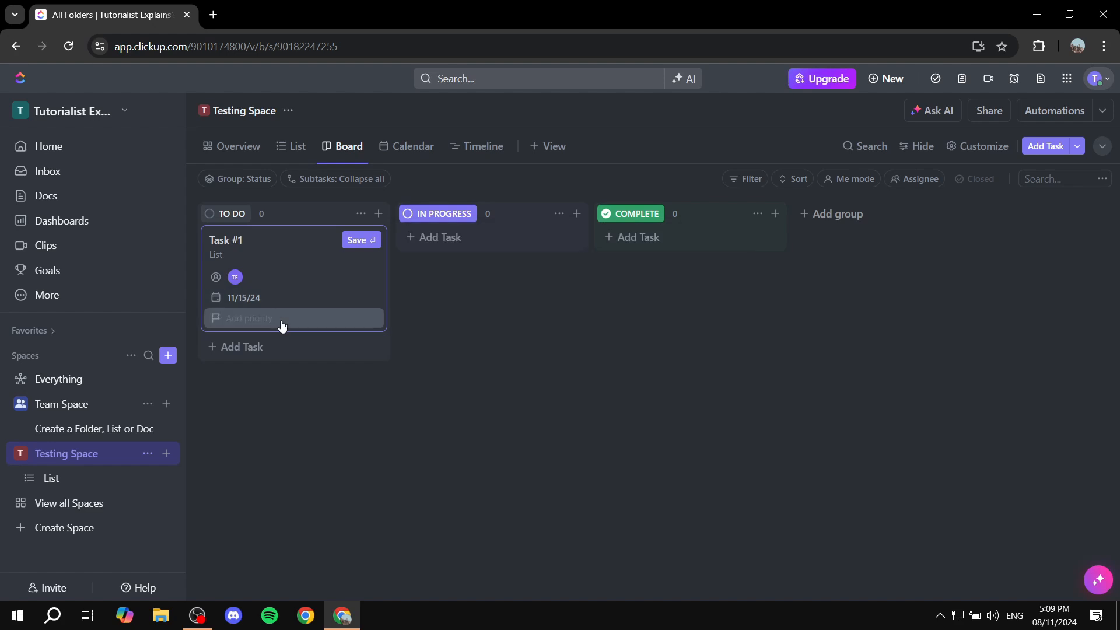
pyautogui.click(281, 320)
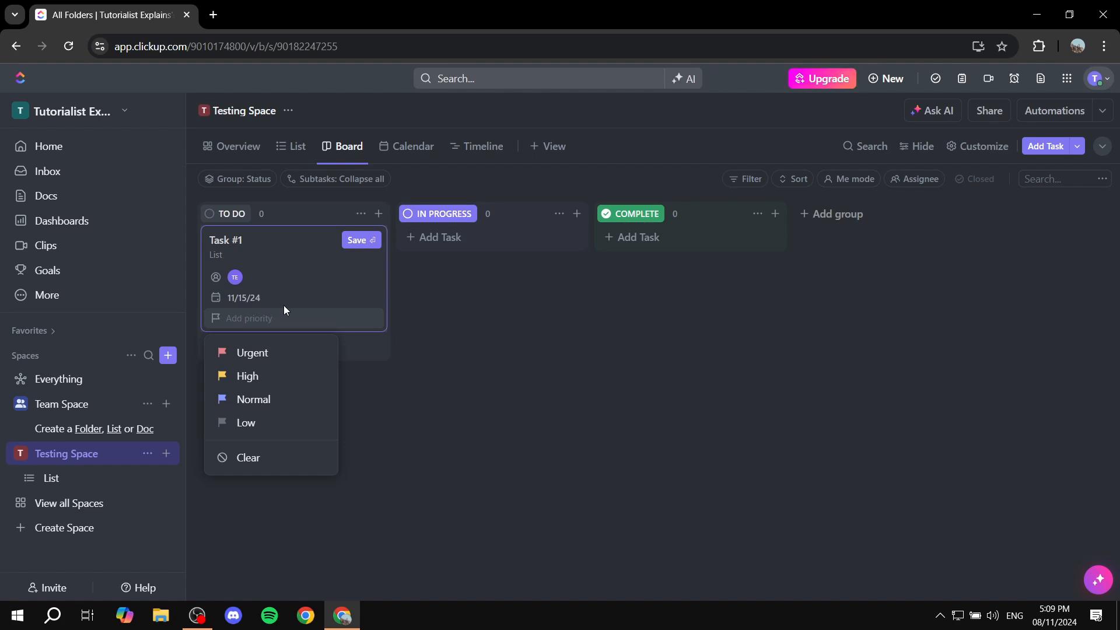
pyautogui.click(268, 402)
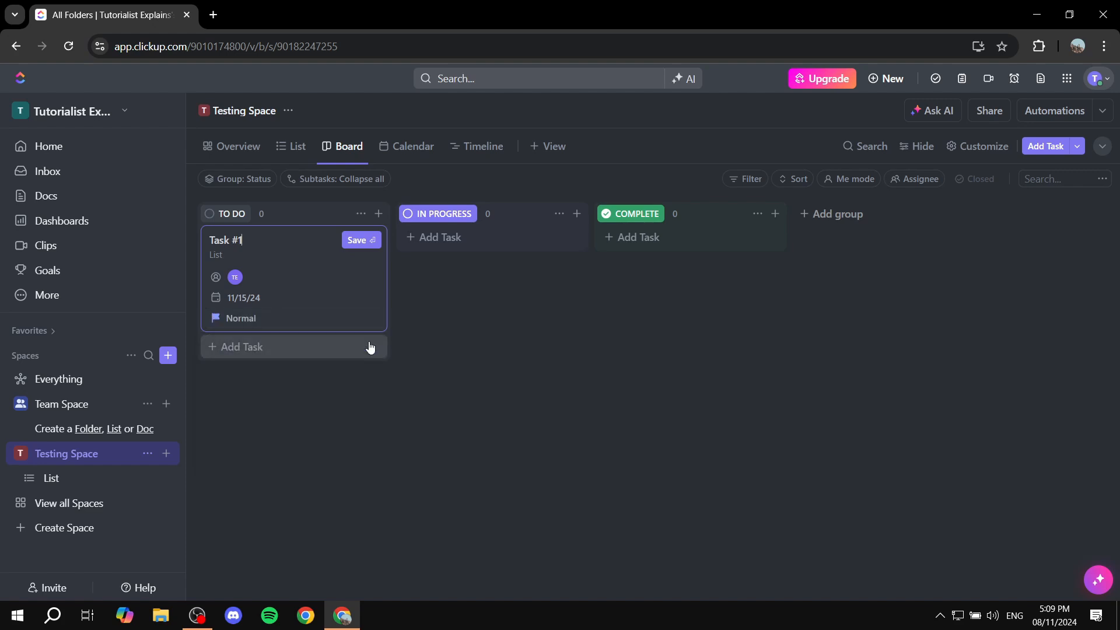
pyautogui.click(362, 240)
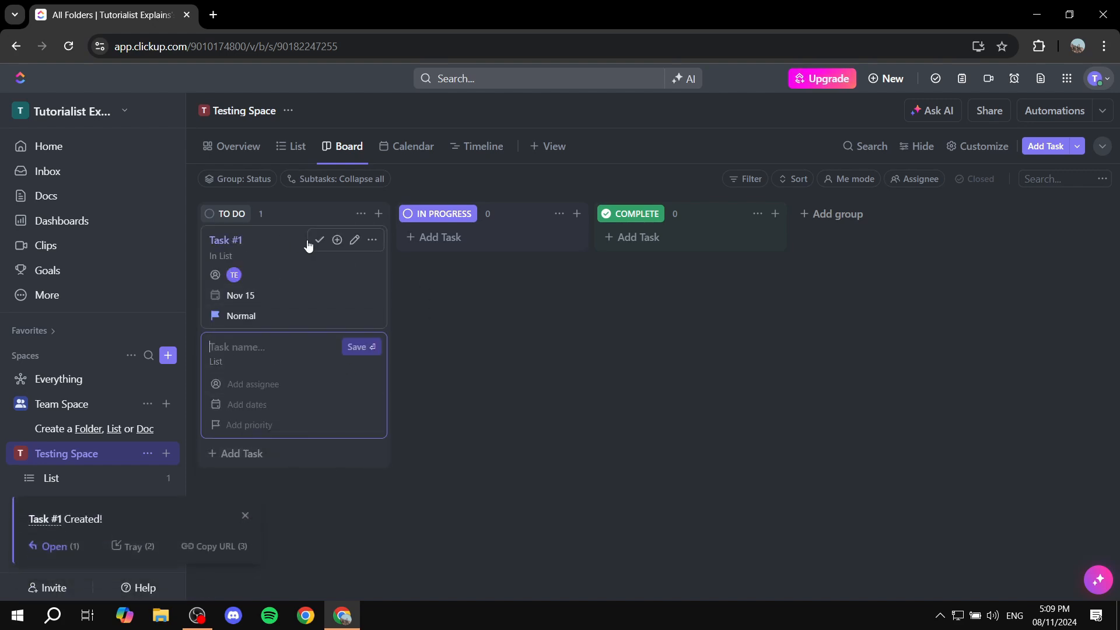
# Open Task #1 to review its properties, description and subtasks areas, and close it again.
pyautogui.click(288, 267)
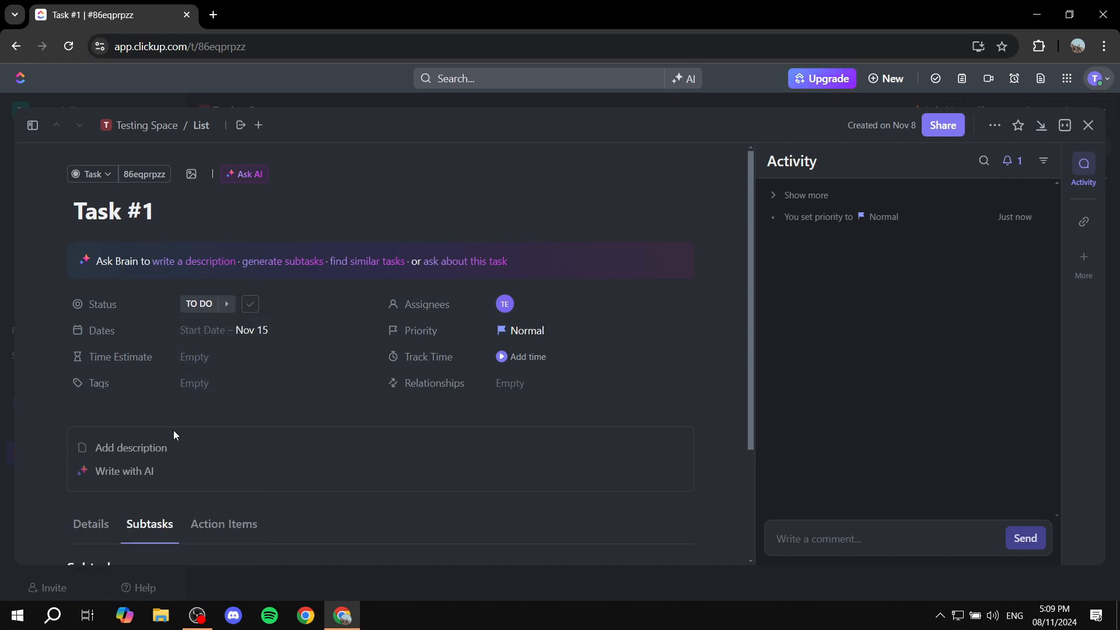
pyautogui.scroll(-3, 642, 408)
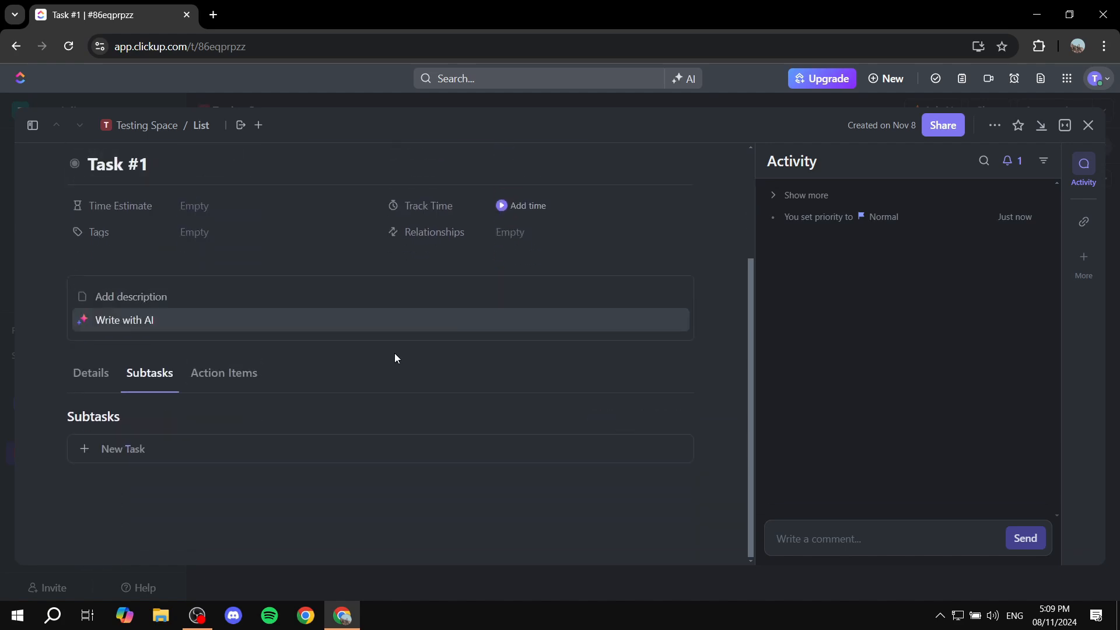
pyautogui.scroll(3, 261, 388)
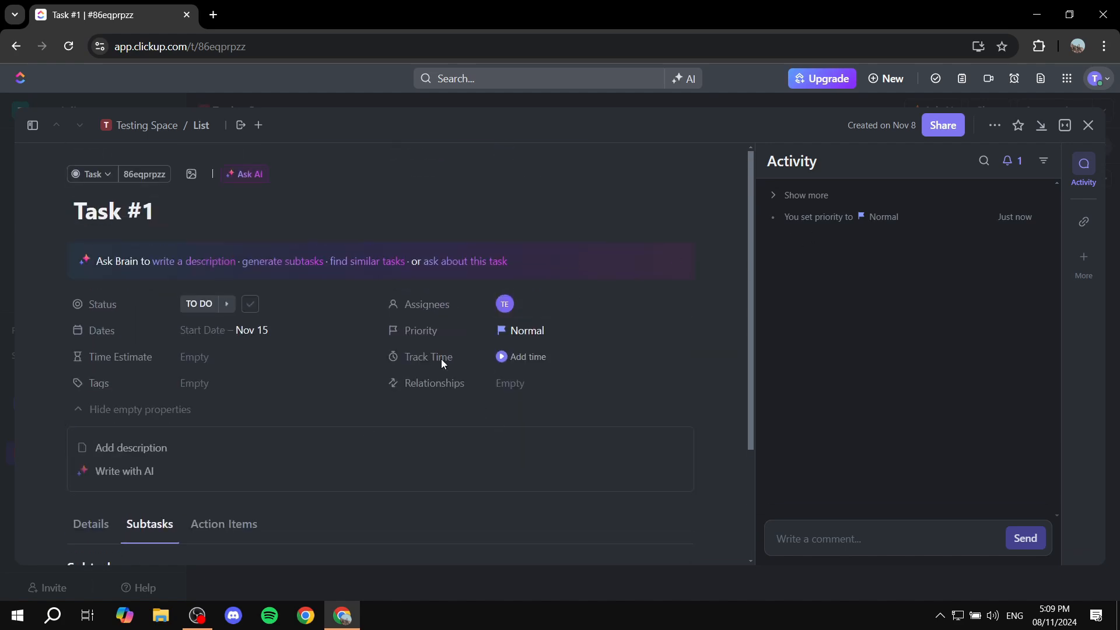
pyautogui.click(1086, 125)
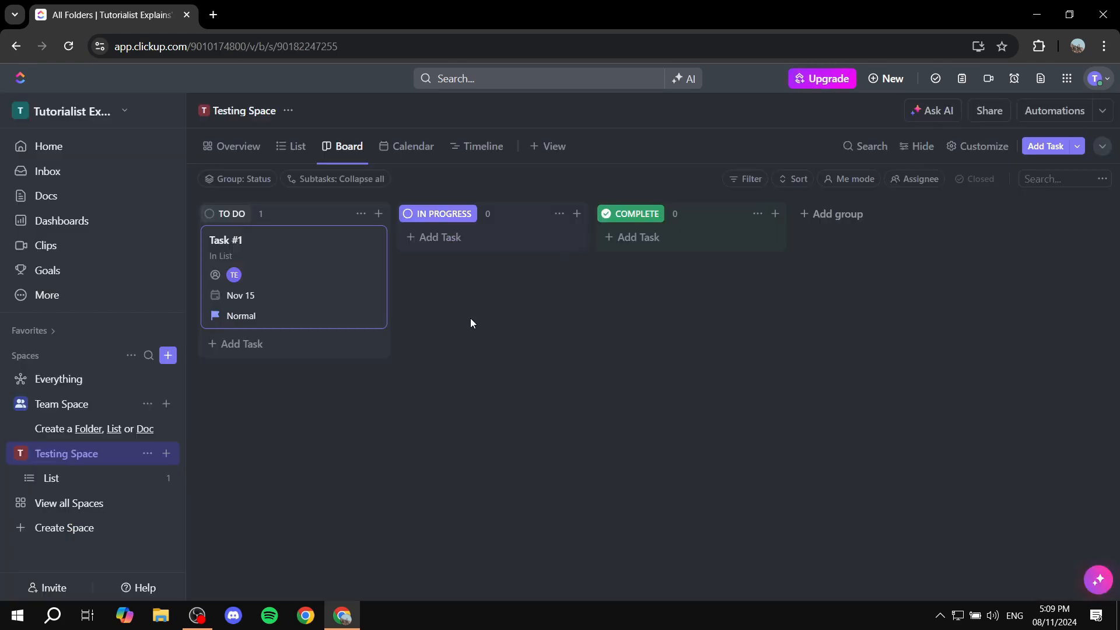
# Add a second To Do task named "Task #2" without assignee, dates or priority.
pyautogui.click(281, 344)
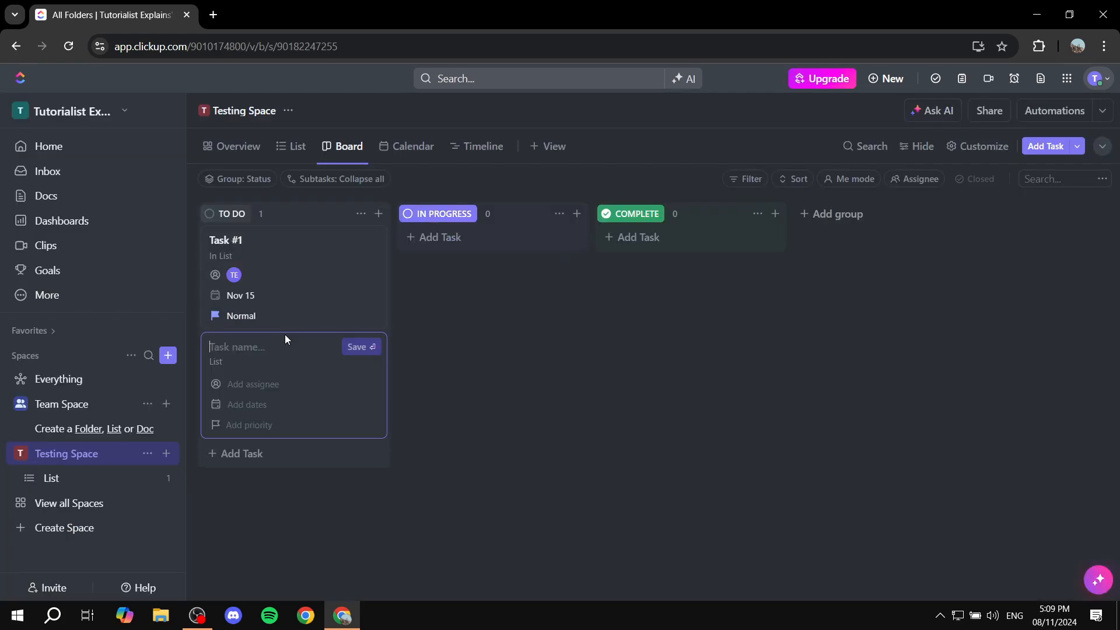
pyautogui.write('Task #2')
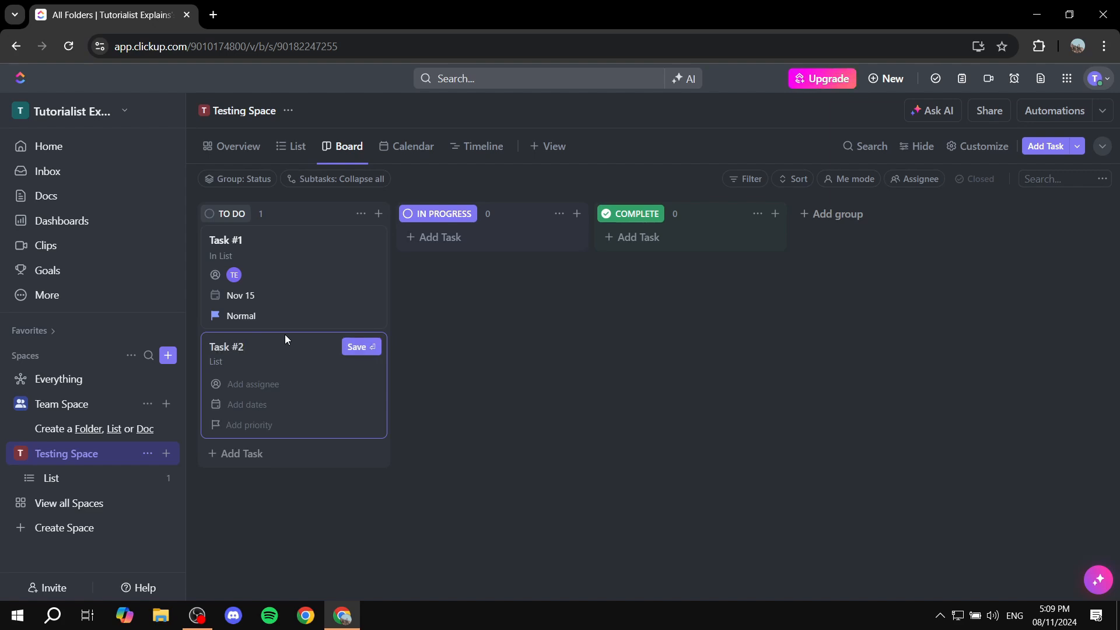
pyautogui.click(360, 347)
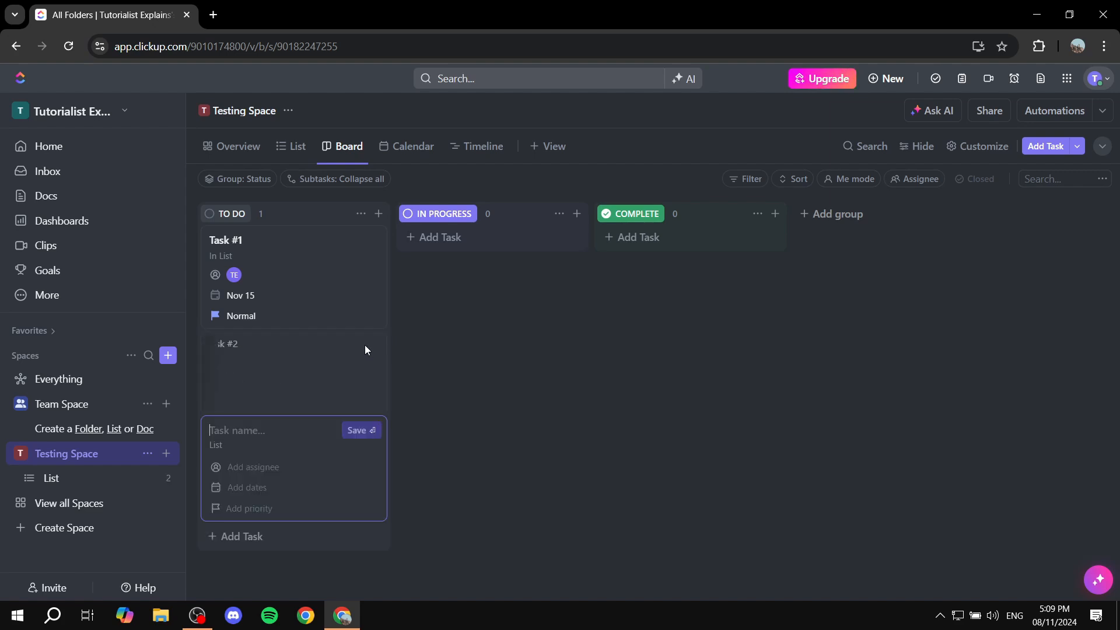
pyautogui.click(434, 331)
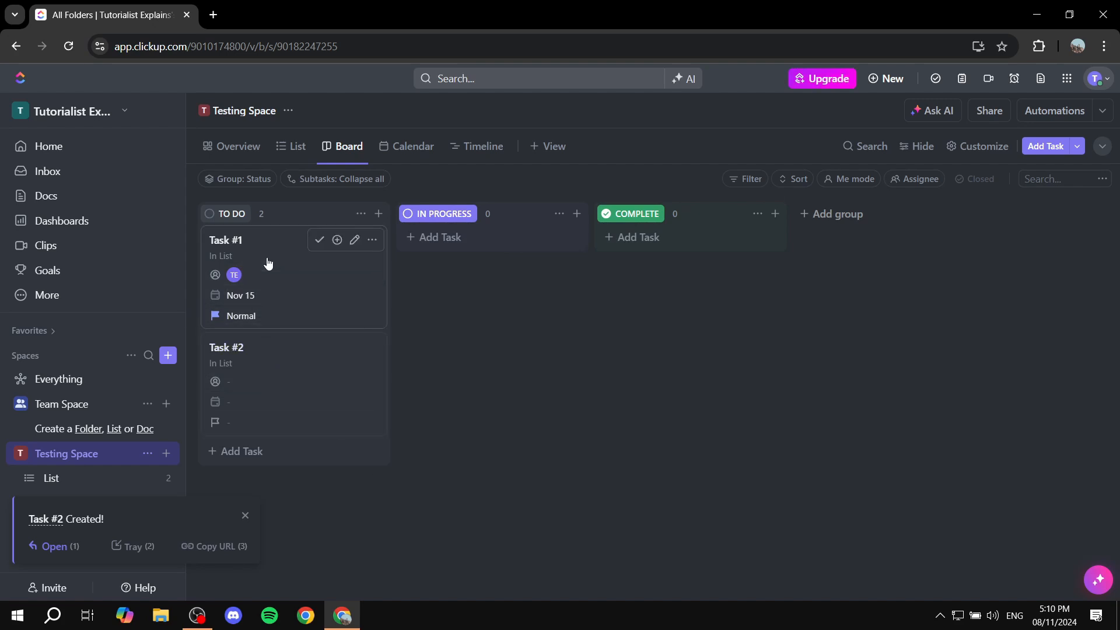
# Move Task #1 from To Do to In Progress and on to Complete.
pyautogui.moveTo(242, 285)
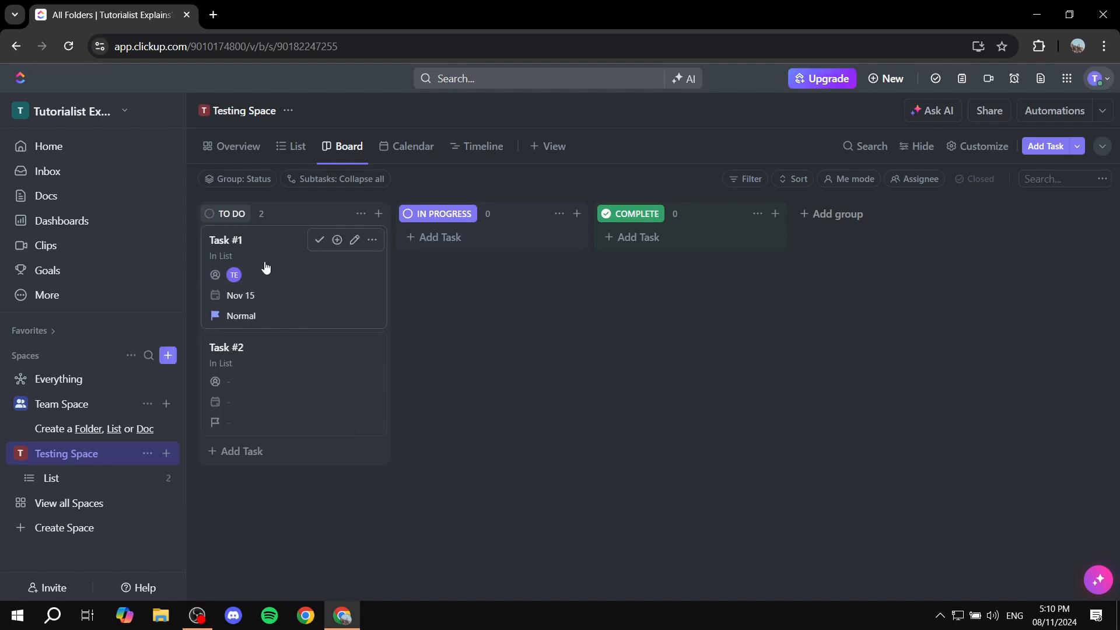
pyautogui.moveTo(265, 265); pyautogui.dragTo(476, 245)
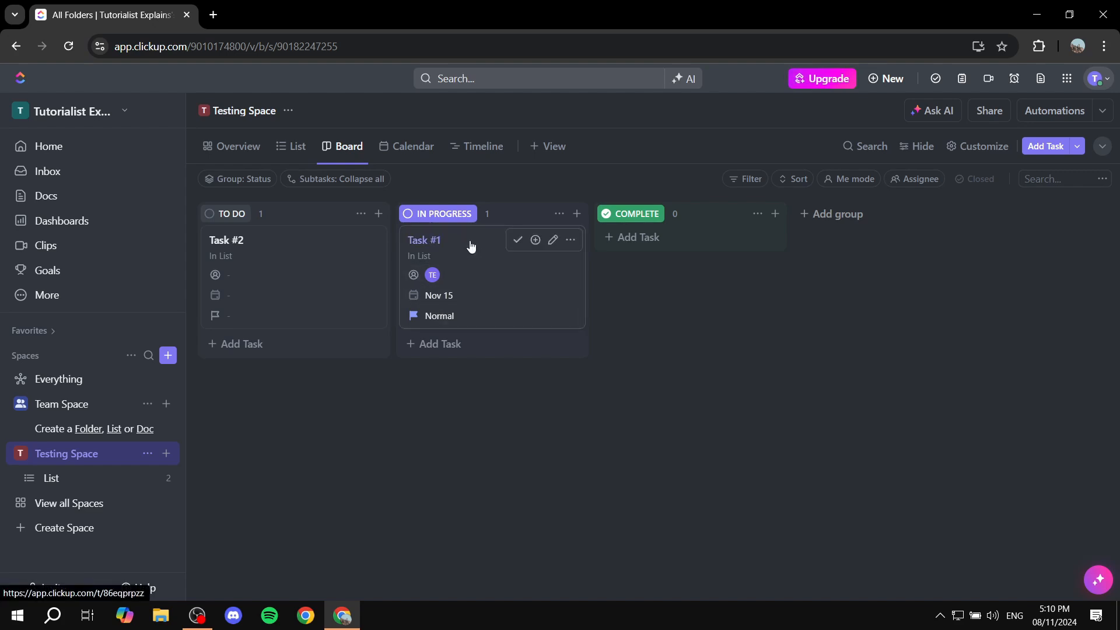
pyautogui.moveTo(471, 246); pyautogui.dragTo(644, 286)
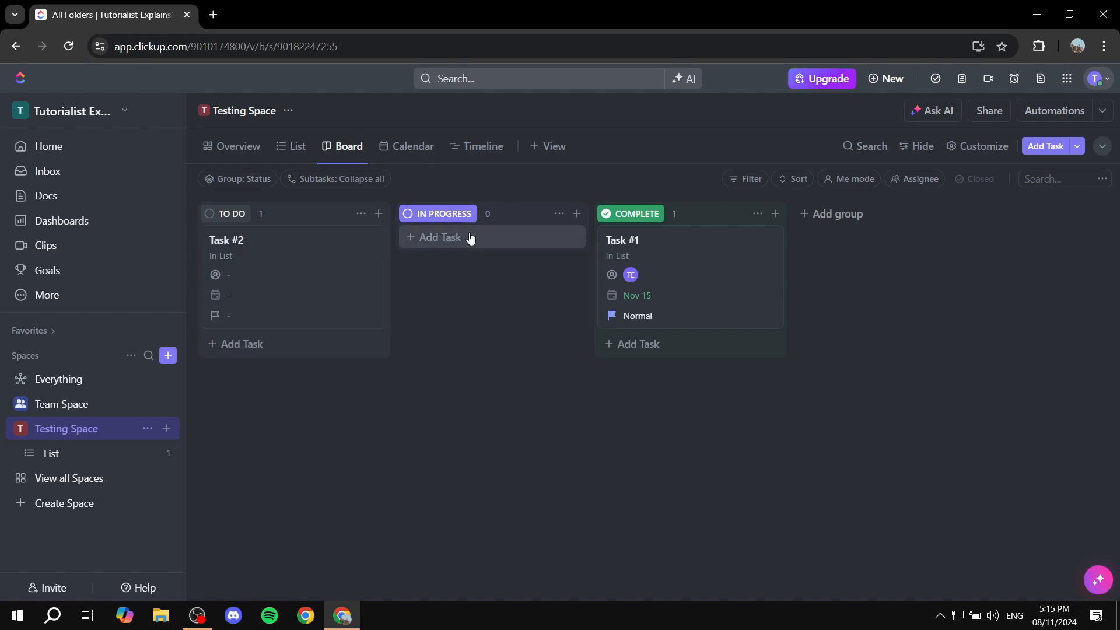
# Collapse the To Do group on the board and expand it again.
pyautogui.moveTo(282, 242)
pyautogui.mouseDown()
pyautogui.moveTo(491, 244)
pyautogui.moveTo(298, 247)
pyautogui.mouseUp()
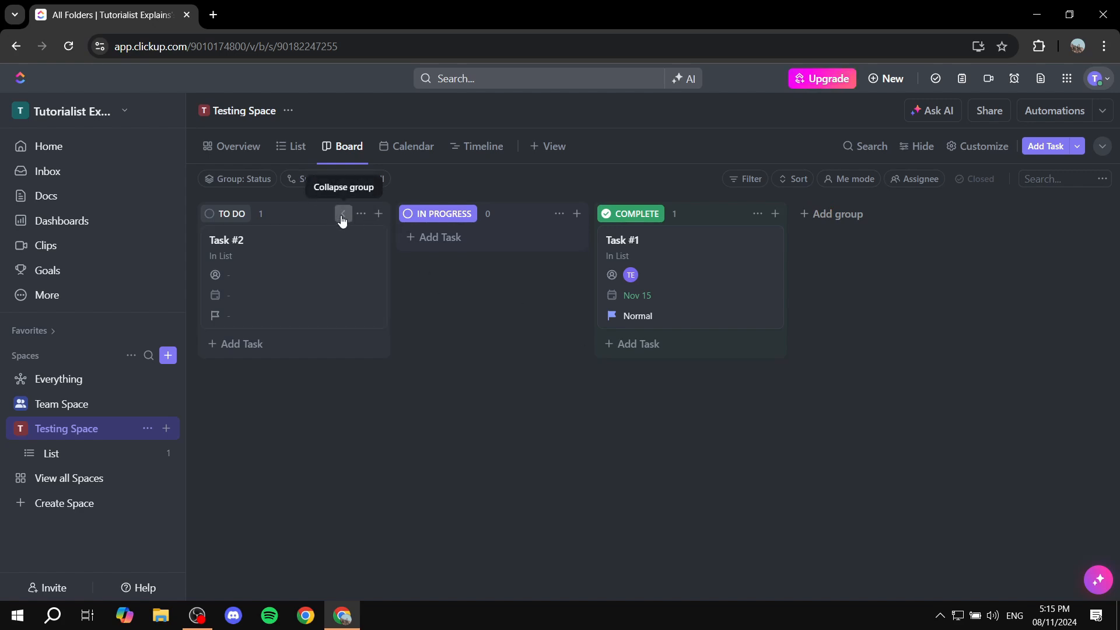
pyautogui.click(342, 219)
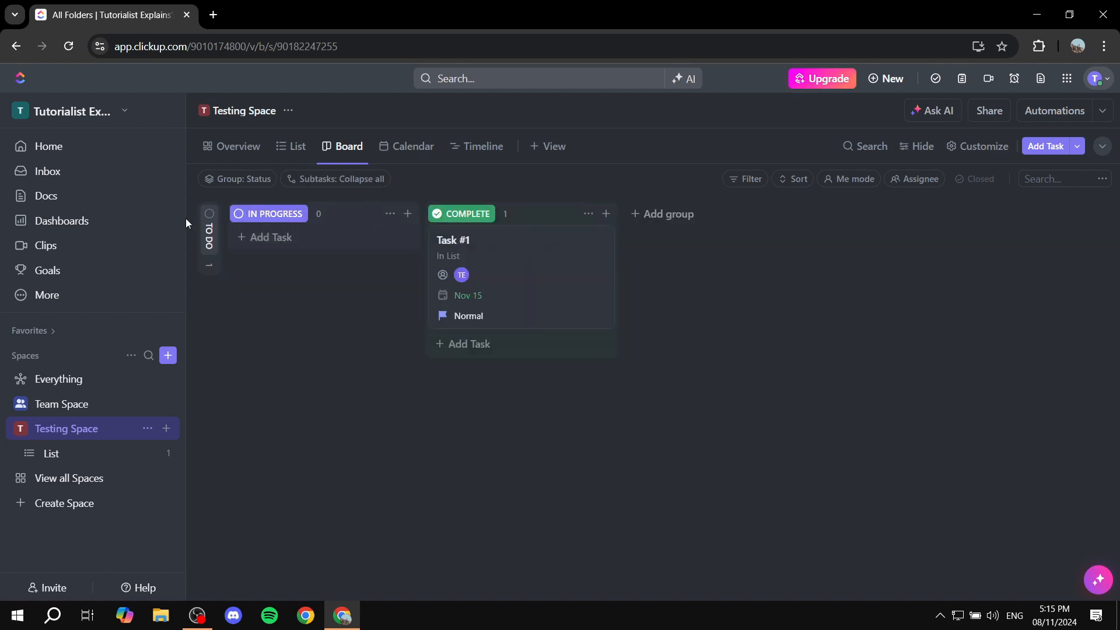
pyautogui.click(208, 232)
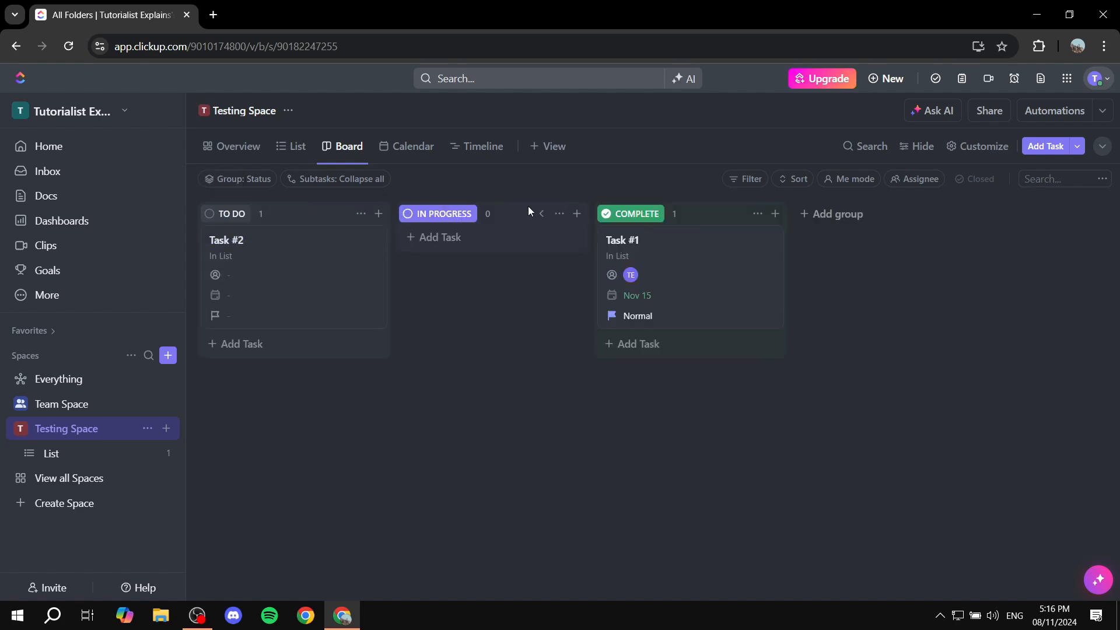
# Check the group options available for the In Progress column and dismiss them.
pyautogui.click(560, 215)
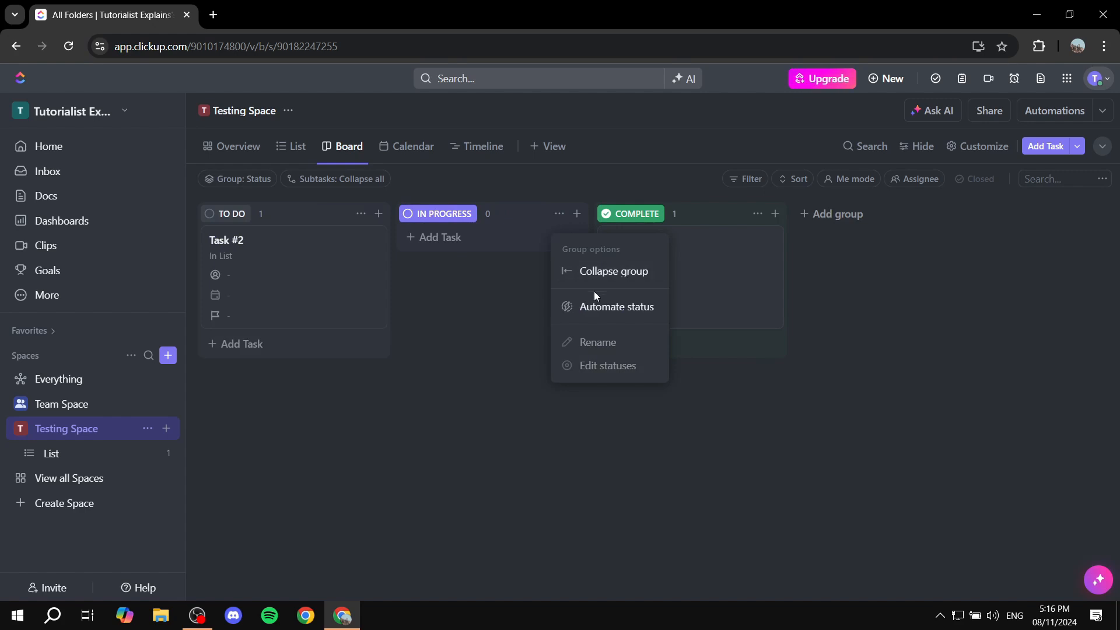
pyautogui.click(450, 328)
pyautogui.moveTo(656, 245); pyautogui.dragTo(699, 271)
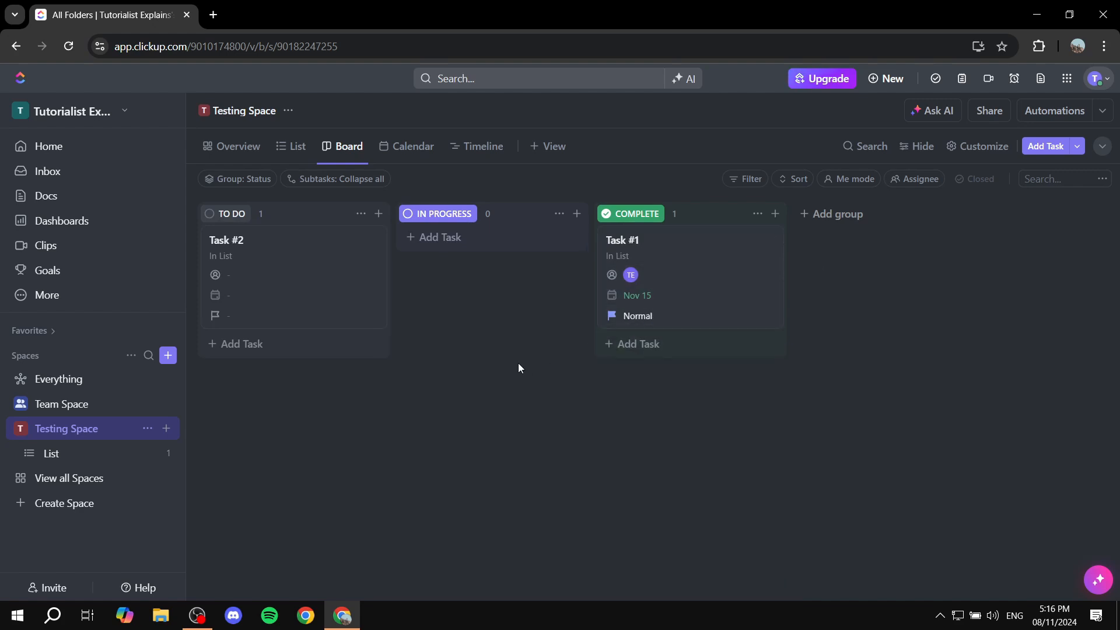